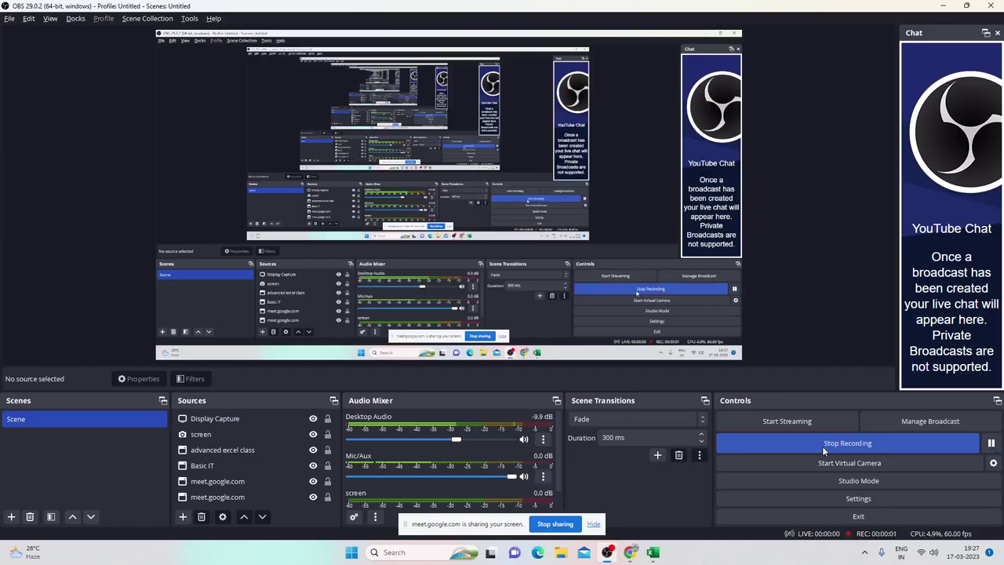
- Switch from OBS Studio past the Google Meet window to the Excel workbook
key(alt+Tab)
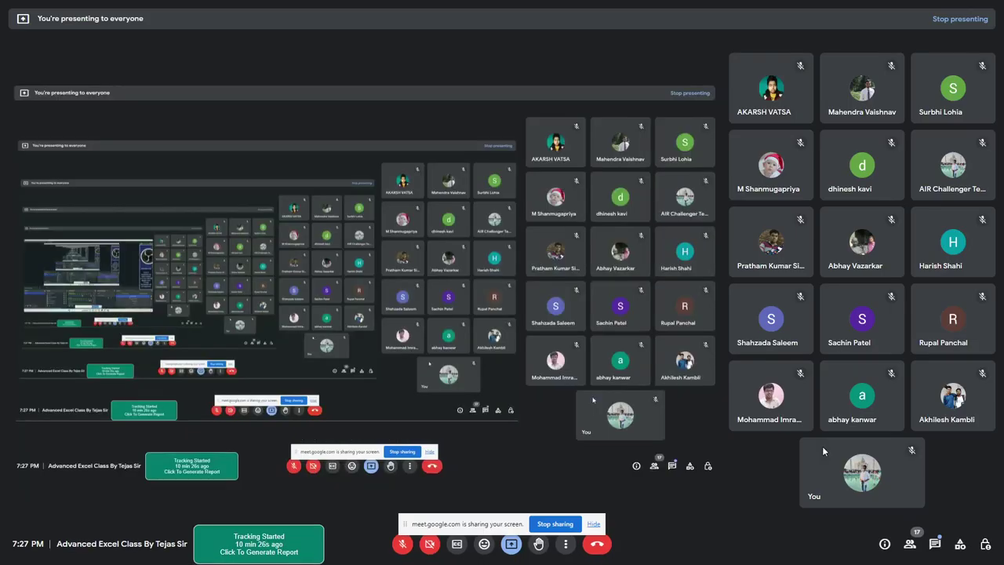
key(alt+Tab)
key(alt+Tab)
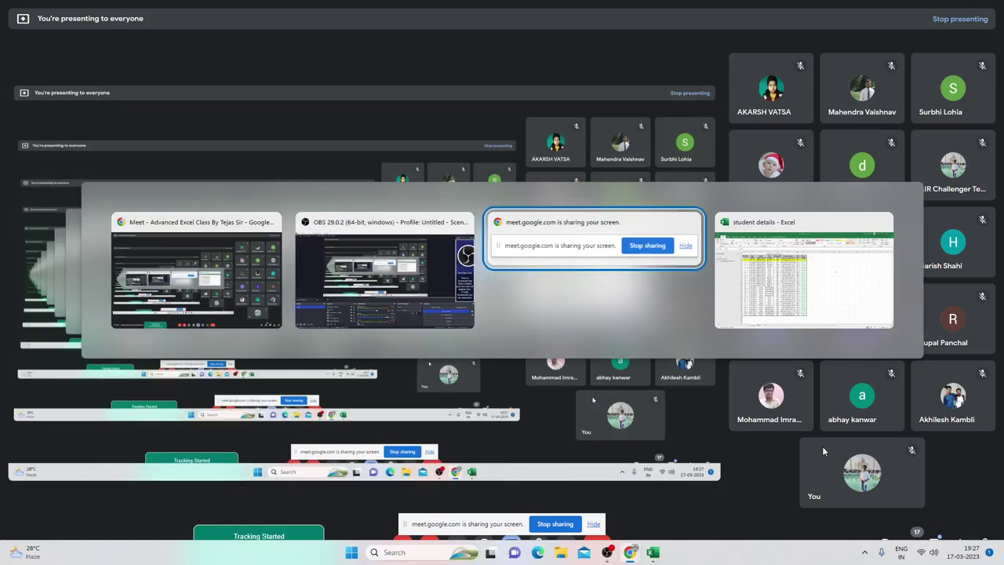
key(Tab)
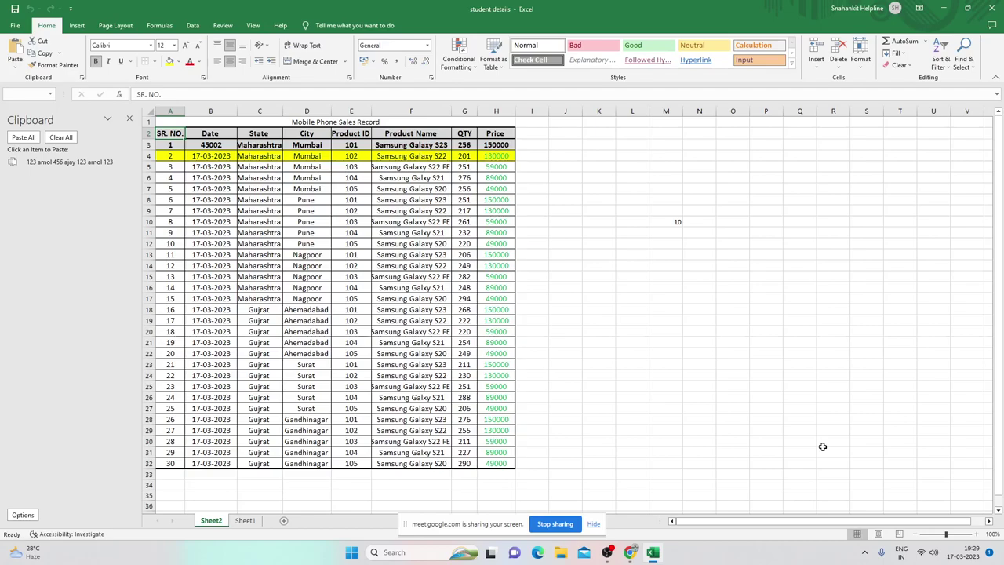
- Enter the heading tejas in K2 and start the list below it with 123 and amol
key(Right)
key(Right)
key(Right)
key(Right)
key(Right)
key(Right)
key(Right)
key(Right)
key(Right)
key(Right)
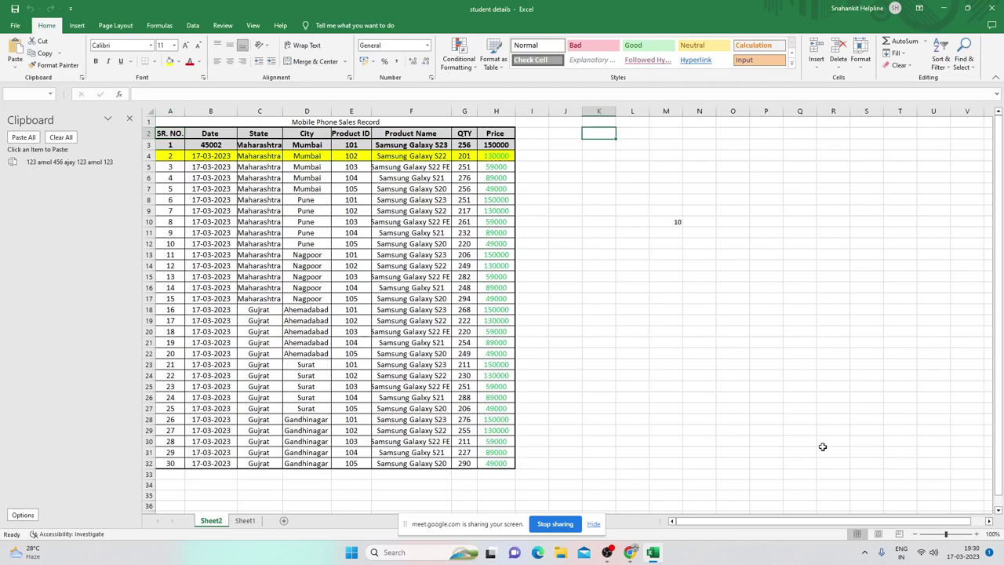
text(tejas)
key(Return)
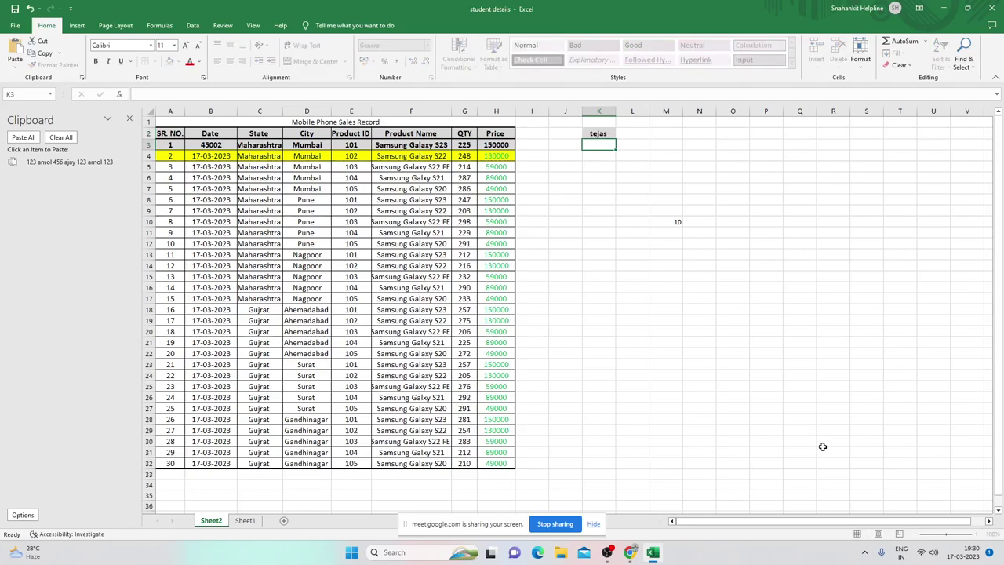
text(123)
key(Return)
text(amol)
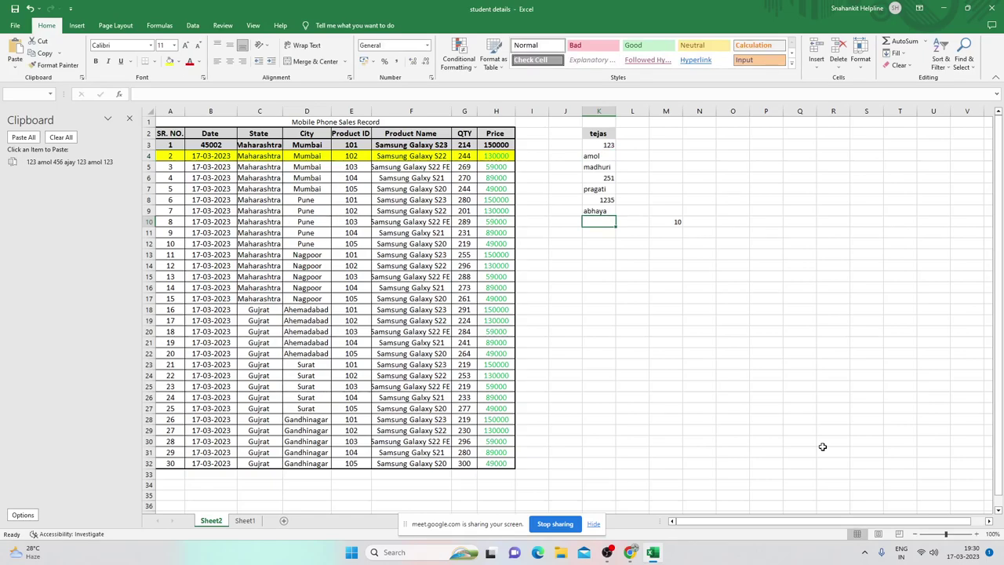
key(Up)
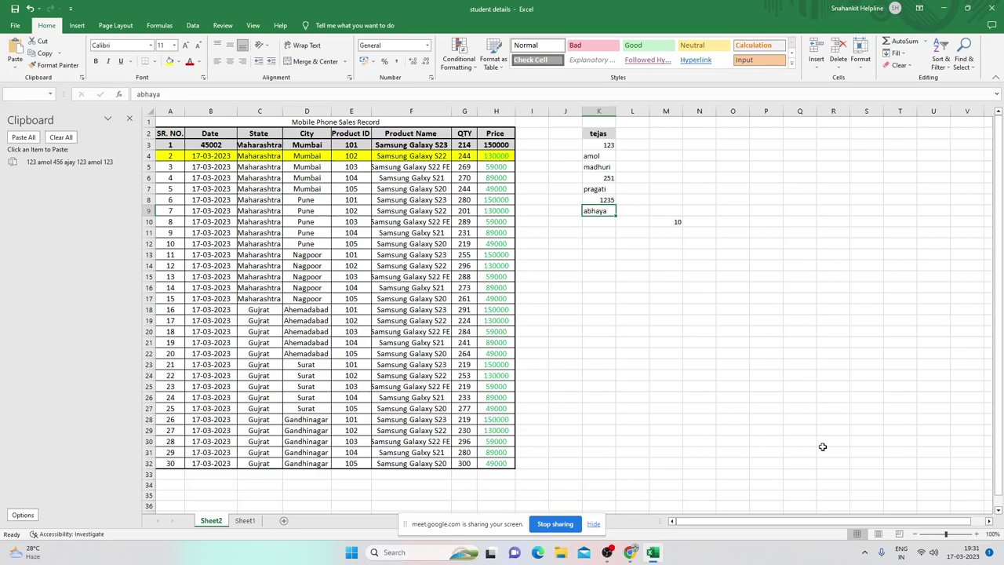
- Move the active cell back below the end of column K's list
key(Down)
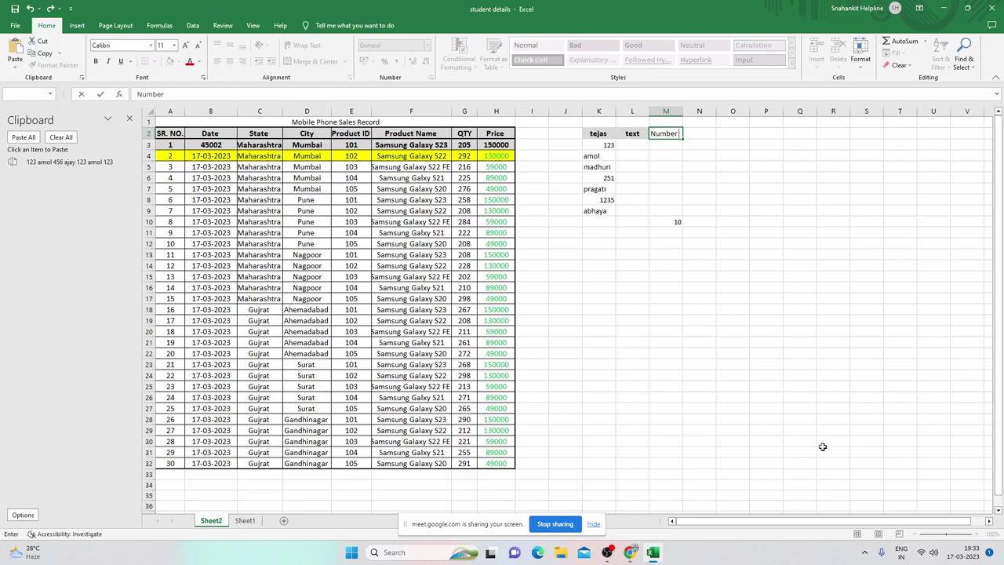
- Commit the Number heading in M2 and select only the text constants in column K
key(Return)
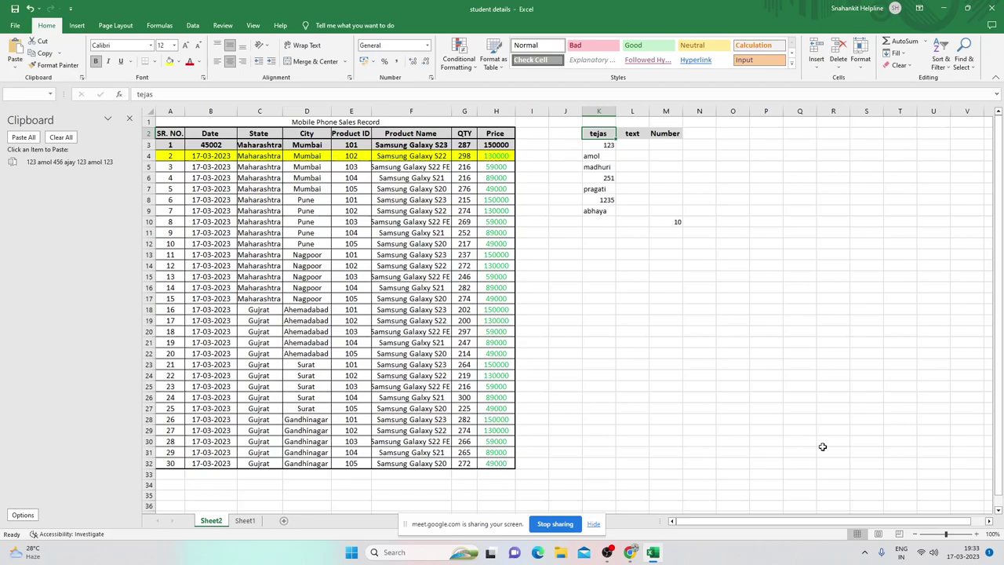
key(Return)
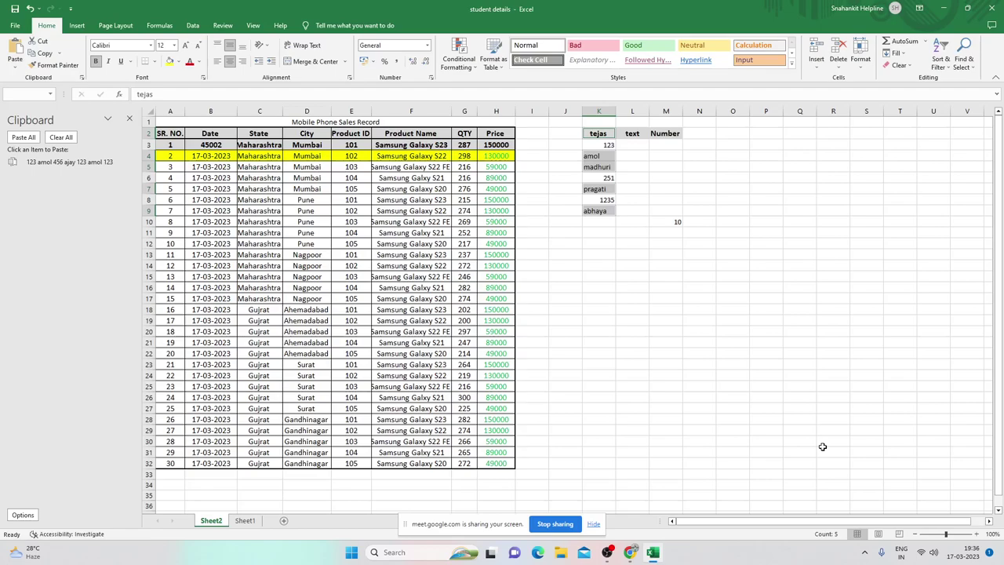
- Copy column K's name entries and paste them under the text heading from L3
key(ctrl+c)
key(ctrl+v)
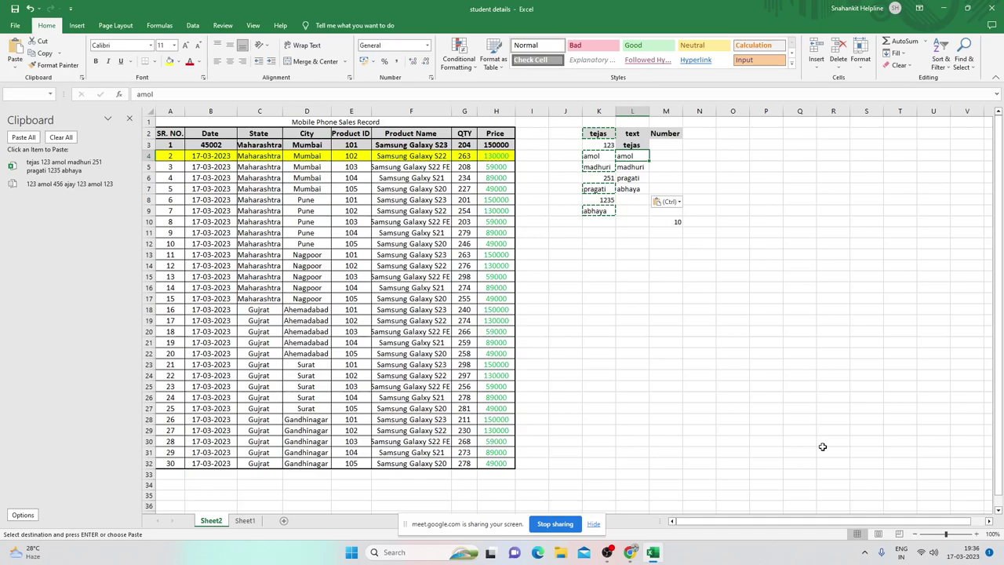
- Move down to the last pasted name in column L
key(Down)
key(Down)
key(Down)
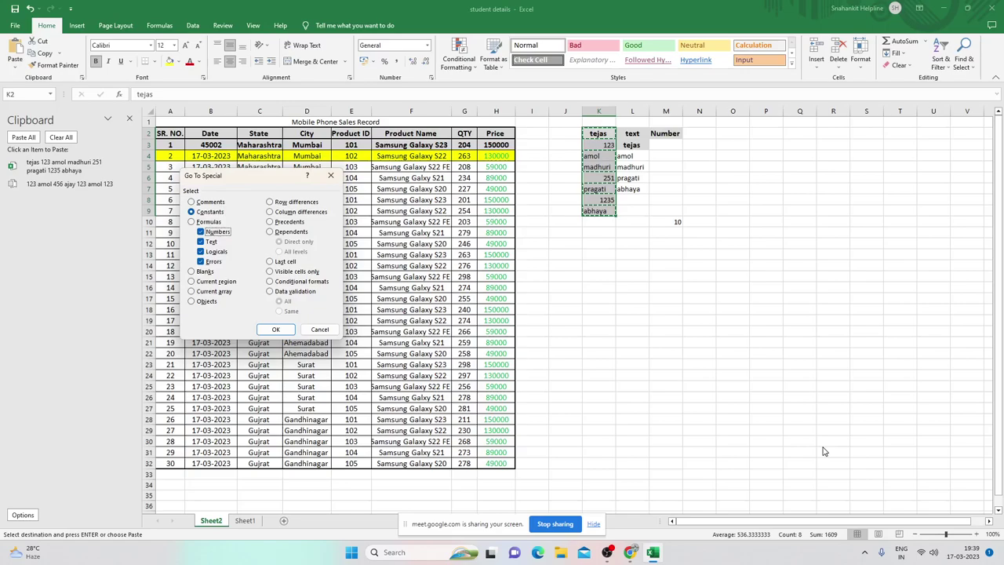
- Select only the number constants 123, 251 and 1235 in column K and copy them
key(Return)
key(ctrl+c)
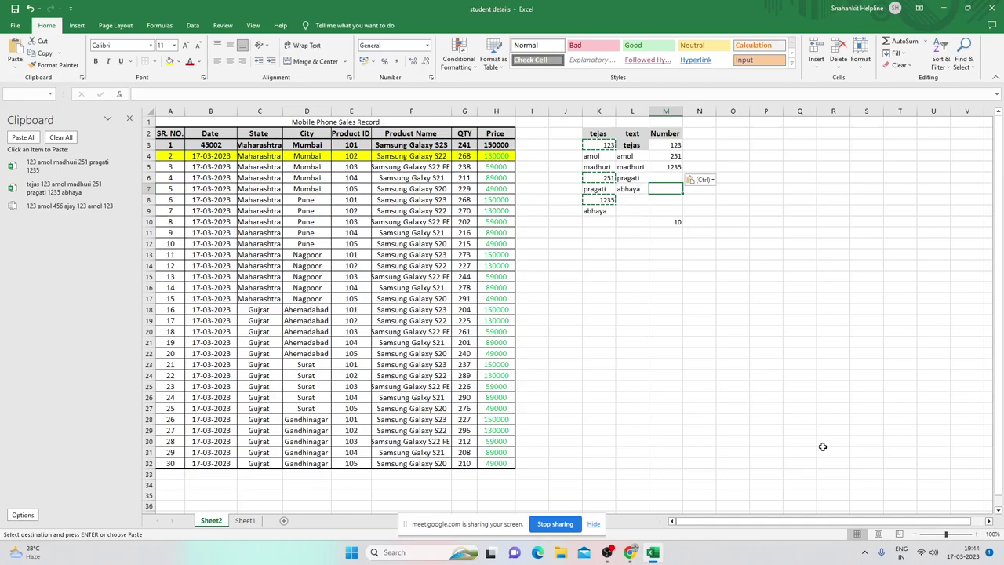
key(alt+Tab)
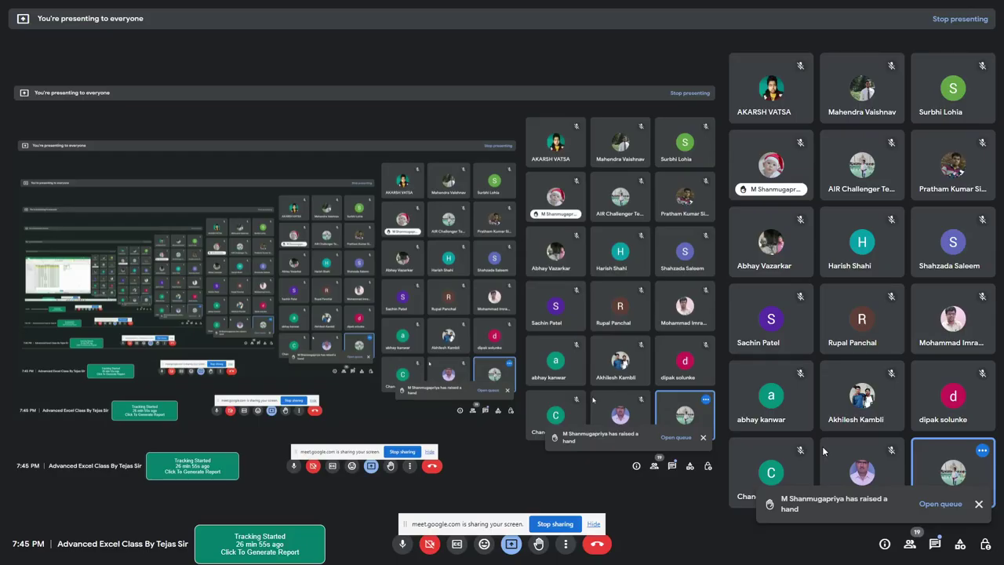